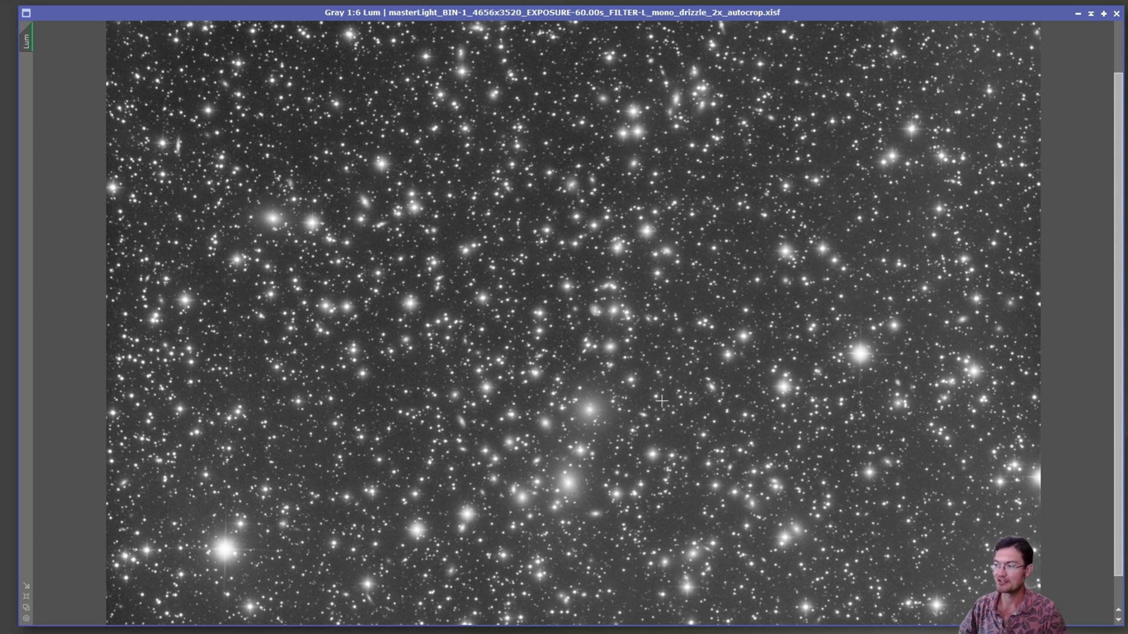
Toggle the screen stretch off and back on to compare the linear and stretched downsampled data
{"action": "scroll", "coordinate": [658, 399], "scroll_direction": "up", "scroll_amount": 1}
{"action": "scroll", "coordinate": [654, 397], "scroll_direction": "down", "scroll_amount": 2}
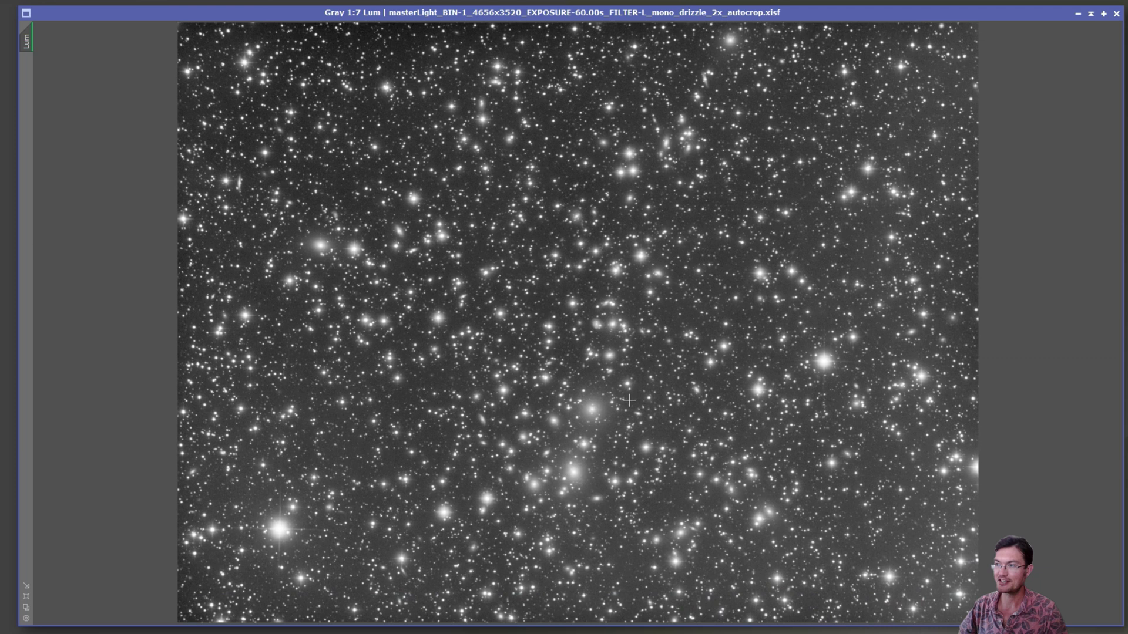
{"action": "key", "text": "ctrl+F12"}
{"action": "key", "text": "ctrl+a"}
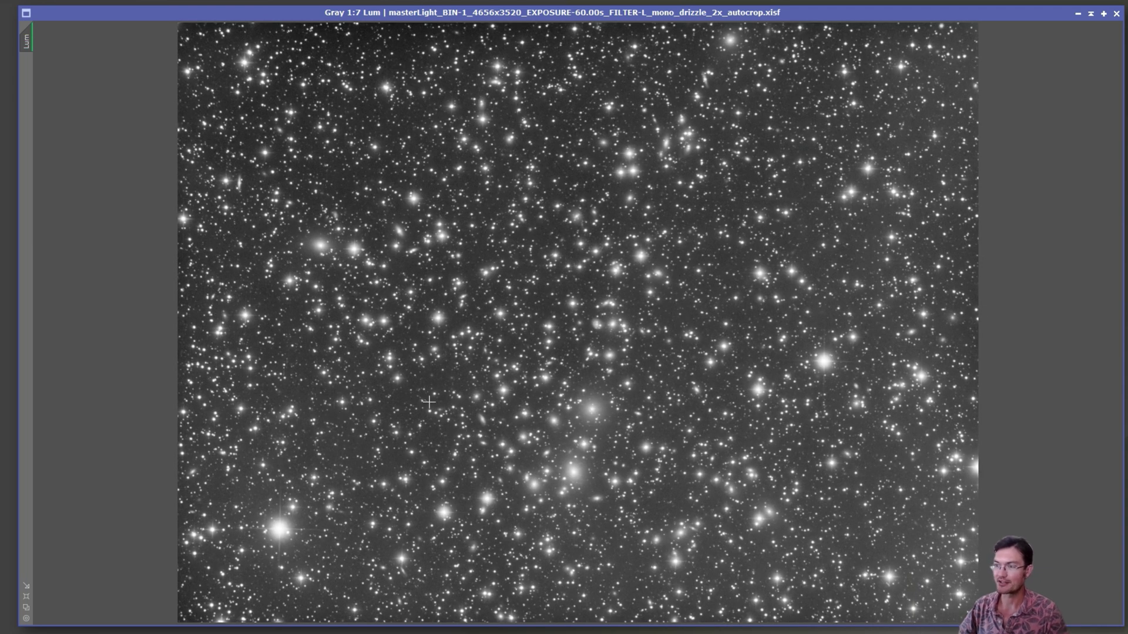
{"action": "scroll", "coordinate": [691, 339], "scroll_direction": "up", "scroll_amount": 6}
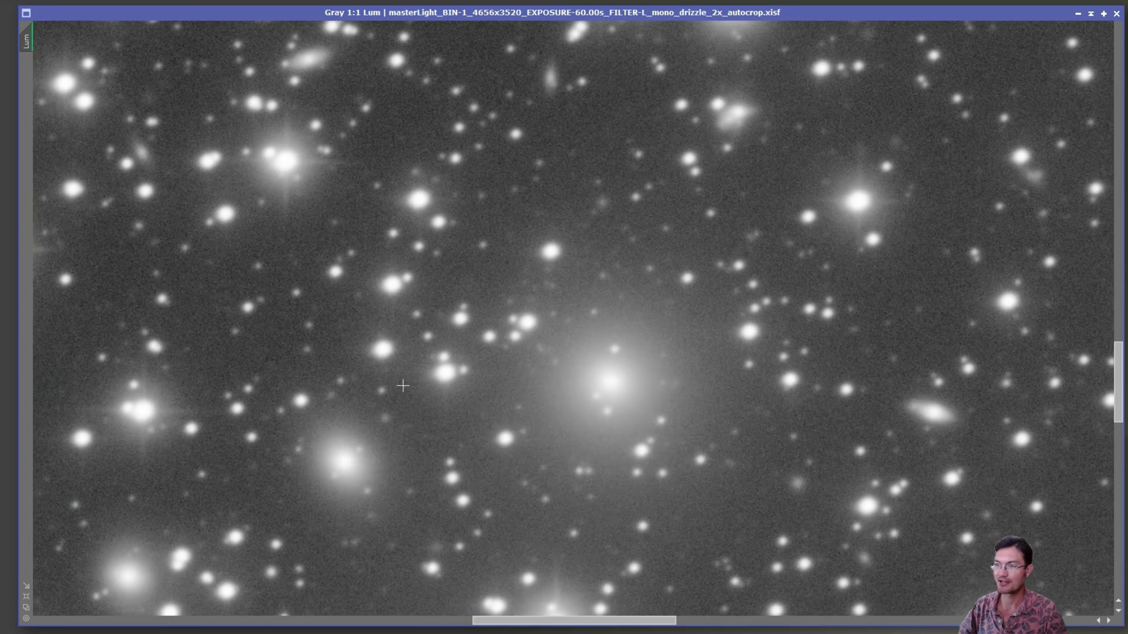
{"action": "scroll", "coordinate": [382, 382], "scroll_direction": "down", "scroll_amount": 2}
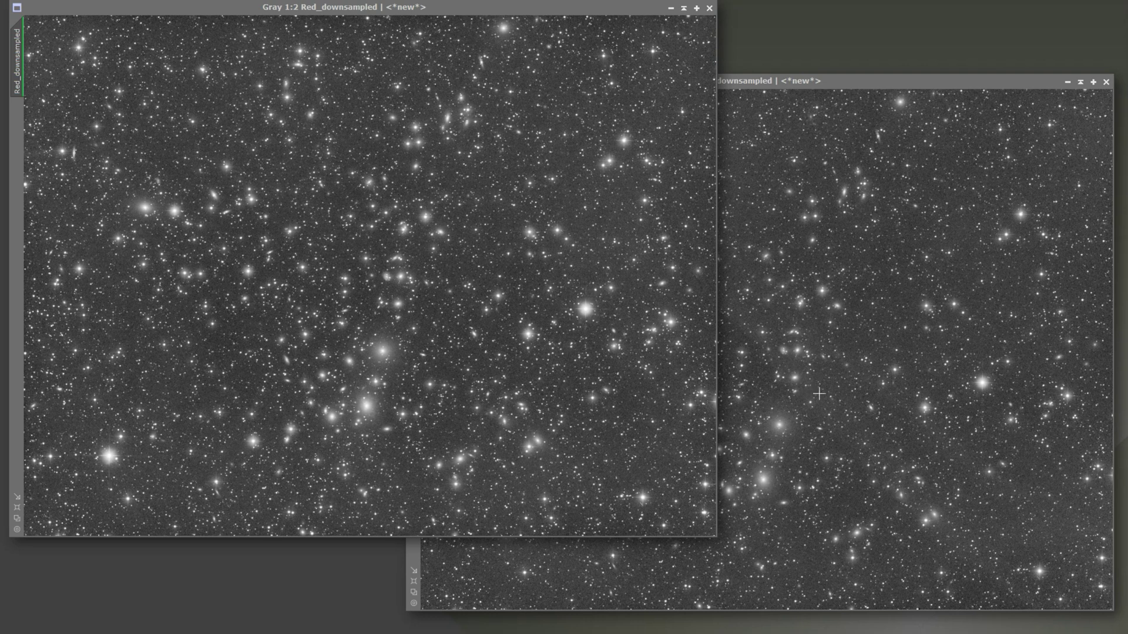
Bring Ha_downsampled in front of Red_downsampled and read its pixel values
{"action": "left_click", "coordinate": [817, 394]}
{"action": "left_click_drag", "start_coordinate": [970, 541], "coordinate": [841, 426]}
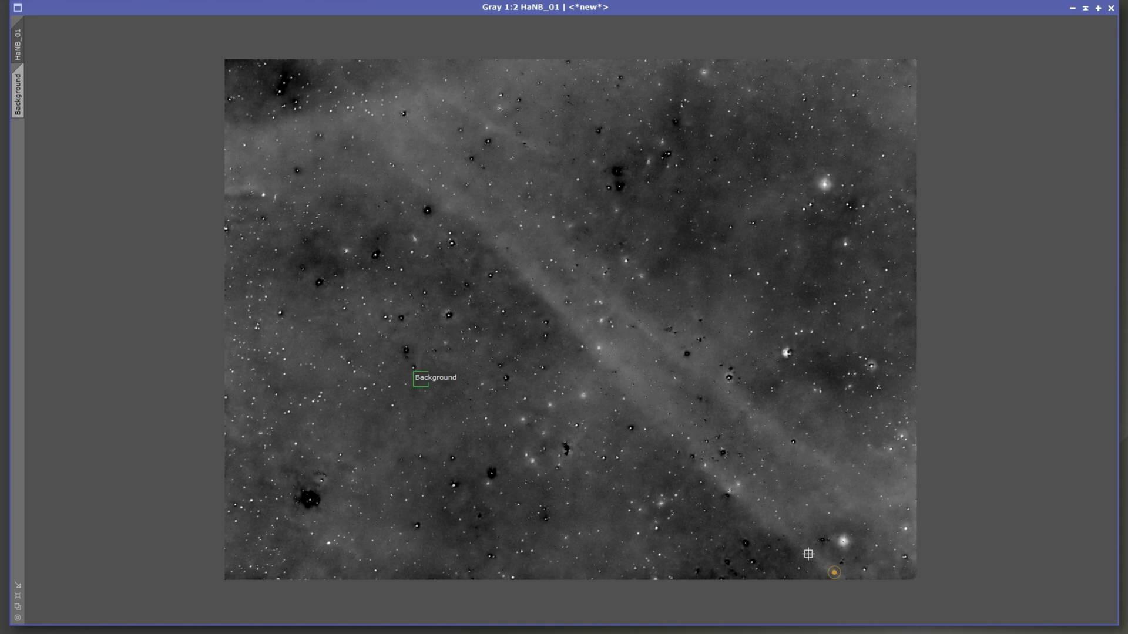
Measure pixel brightness across the HaNB_01 image
{"action": "left_click_drag", "start_coordinate": [834, 573], "coordinate": [553, 173]}
Check pixel brightness along the diagonal hydrogen band in the HaNB image
{"action": "mouse_move", "coordinate": [760, 509]}
{"action": "left_mouse_down"}
{"action": "mouse_move", "coordinate": [372, 103]}
{"action": "mouse_move", "coordinate": [826, 449]}
{"action": "mouse_move", "coordinate": [875, 559]}
{"action": "left_mouse_up"}
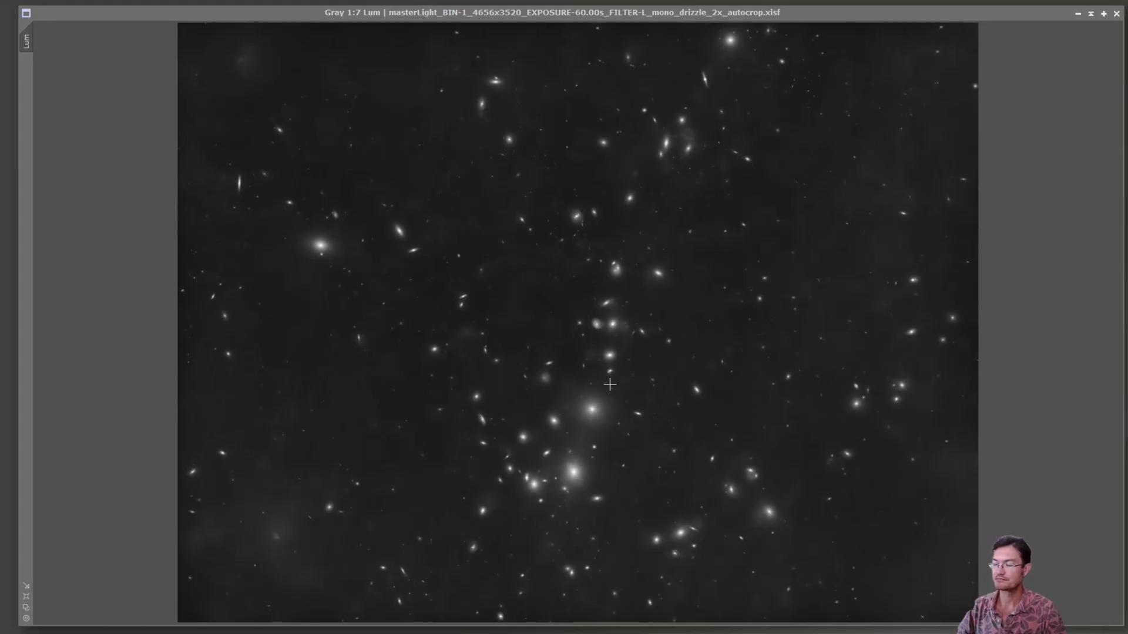
Zoom into the galaxy field and read pixel values around the galaxies and the spiral galaxy
{"action": "scroll", "coordinate": [608, 369], "scroll_direction": "up", "scroll_amount": 3}
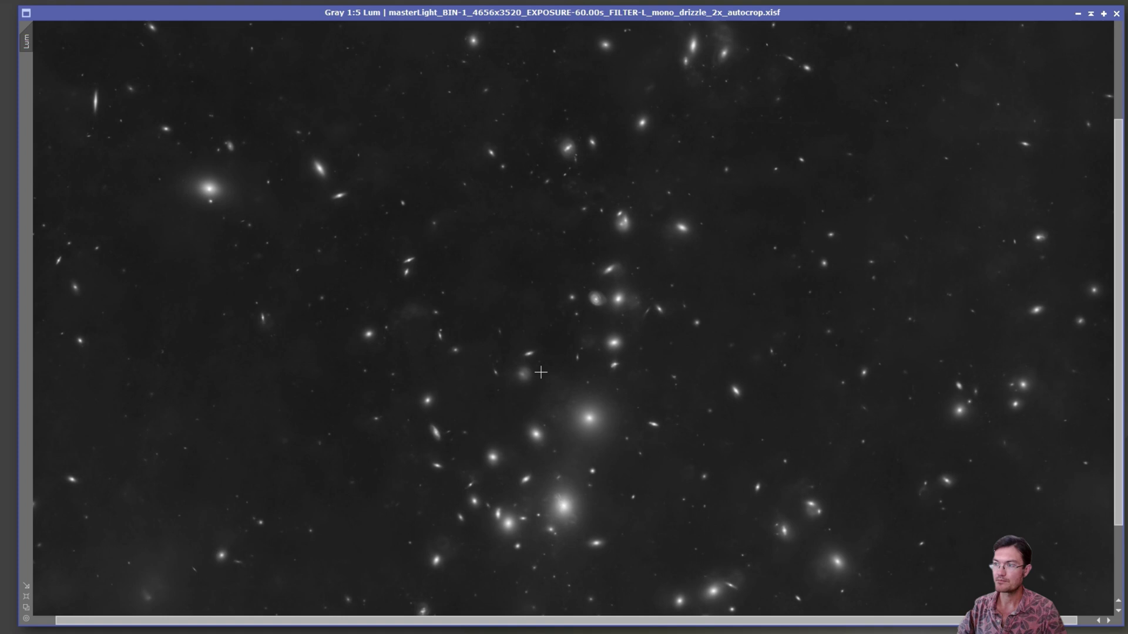
{"action": "scroll", "coordinate": [603, 444], "scroll_direction": "up", "scroll_amount": 1}
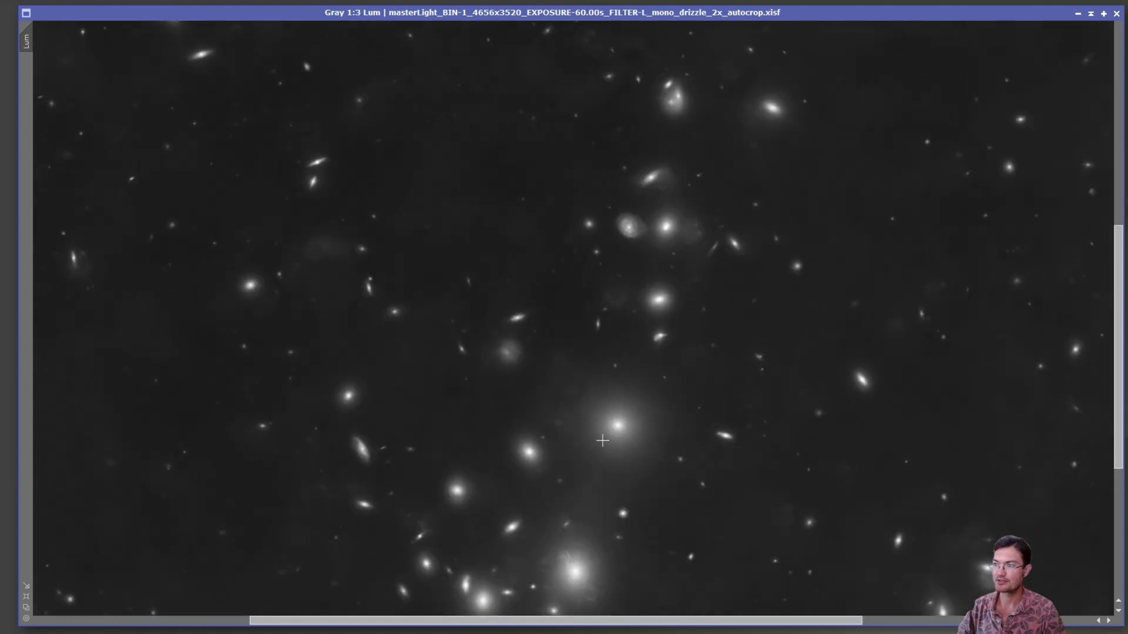
{"action": "scroll", "coordinate": [665, 337], "scroll_direction": "up", "scroll_amount": 1}
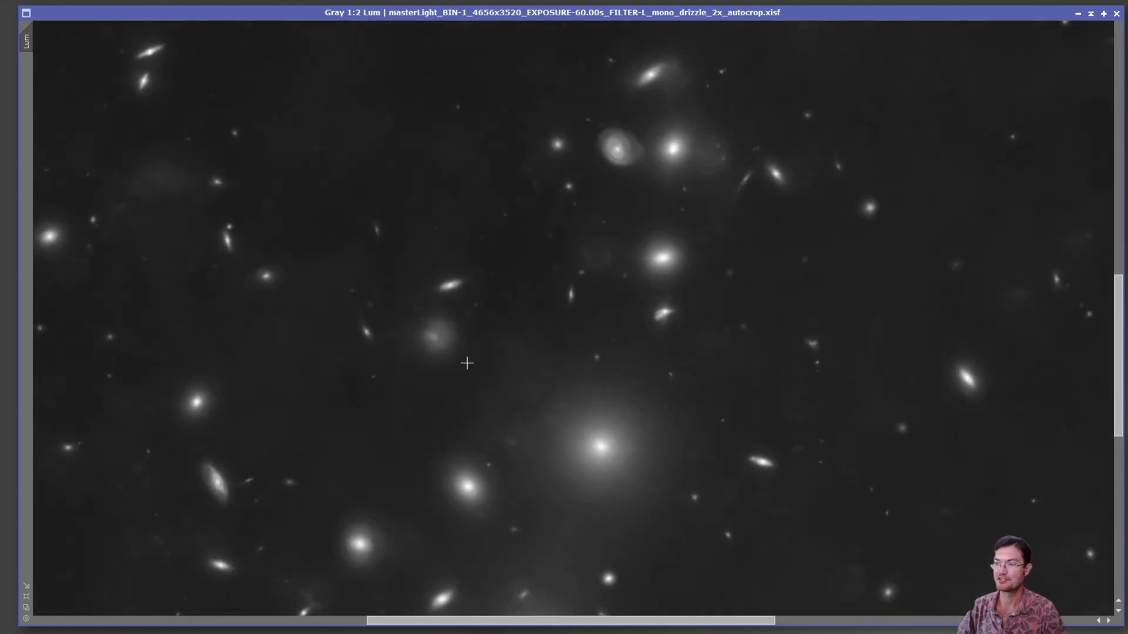
{"action": "scroll", "coordinate": [190, 497], "scroll_direction": "up", "scroll_amount": 1}
{"action": "scroll", "coordinate": [190, 498], "scroll_direction": "up", "scroll_amount": 1}
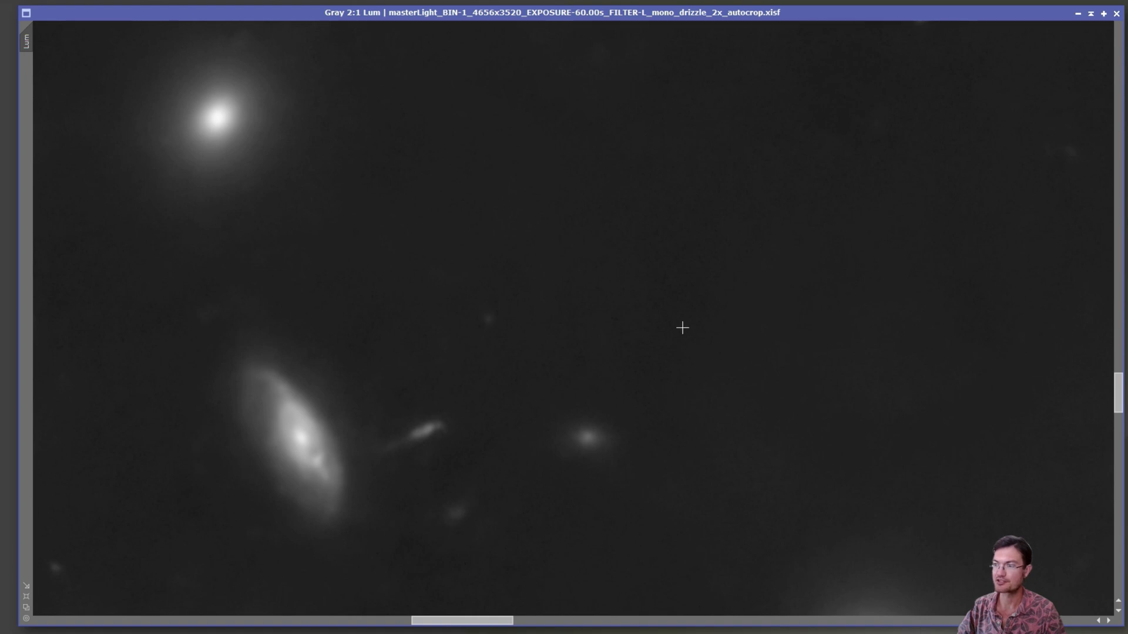
{"action": "scroll", "coordinate": [682, 332], "scroll_direction": "down", "scroll_amount": 1}
{"action": "scroll", "coordinate": [534, 390], "scroll_direction": "down", "scroll_amount": 1}
{"action": "left_click", "coordinate": [540, 387]}
{"action": "left_click_drag", "start_coordinate": [541, 387], "coordinate": [538, 373]}
{"action": "scroll", "coordinate": [929, 70], "scroll_direction": "up", "scroll_amount": 1}
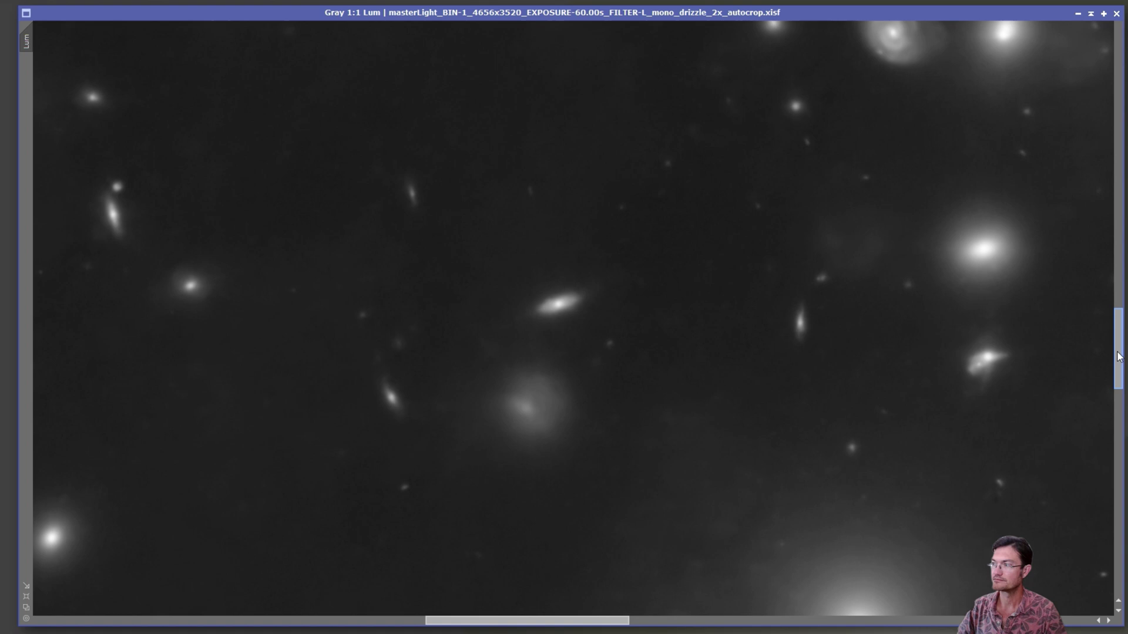
{"action": "left_click_drag", "start_coordinate": [604, 621], "coordinate": [668, 623]}
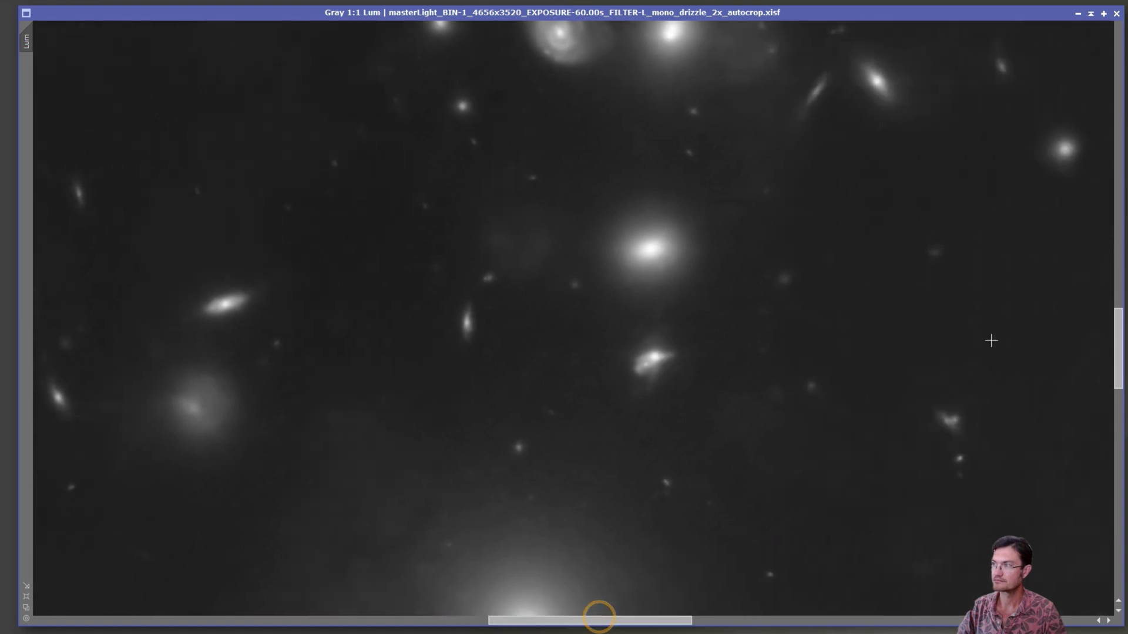
{"action": "mouse_move", "coordinate": [1119, 365]}
{"action": "left_mouse_down"}
{"action": "mouse_move", "coordinate": [1118, 333]}
{"action": "mouse_move", "coordinate": [1118, 348]}
{"action": "left_mouse_up"}
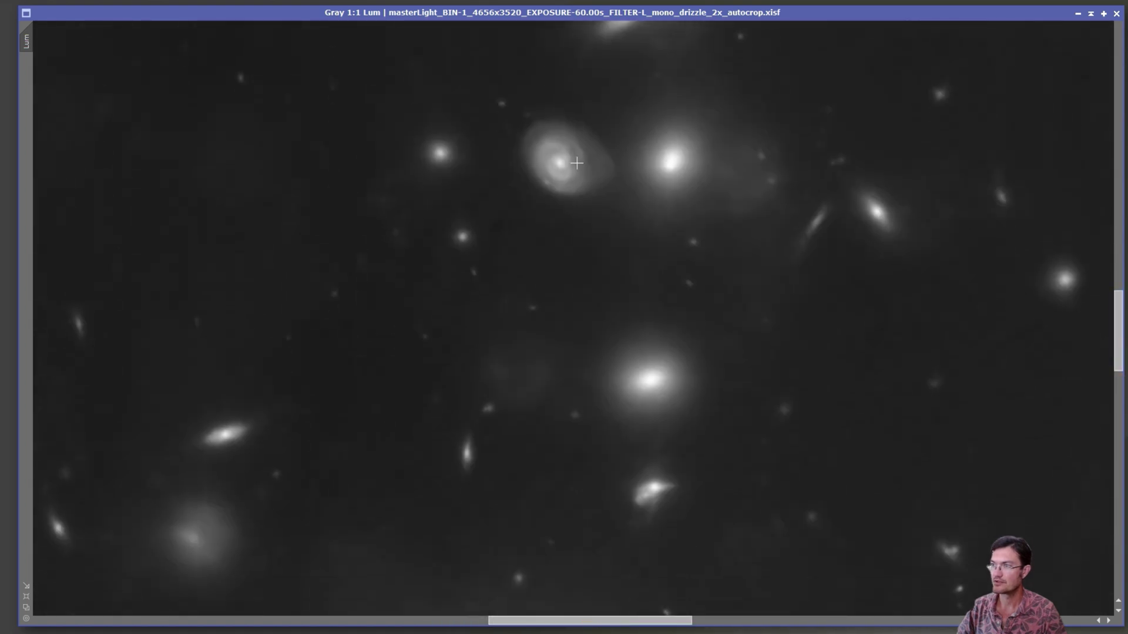
{"action": "mouse_move", "coordinate": [568, 159]}
{"action": "left_mouse_down"}
{"action": "mouse_move", "coordinate": [522, 147]}
{"action": "mouse_move", "coordinate": [568, 160]}
{"action": "left_mouse_up"}
Inspect pixel values near the lower galaxy and around the bright central galaxy
{"action": "scroll", "coordinate": [660, 526], "scroll_direction": "up", "scroll_amount": 1}
{"action": "left_click", "coordinate": [663, 477]}
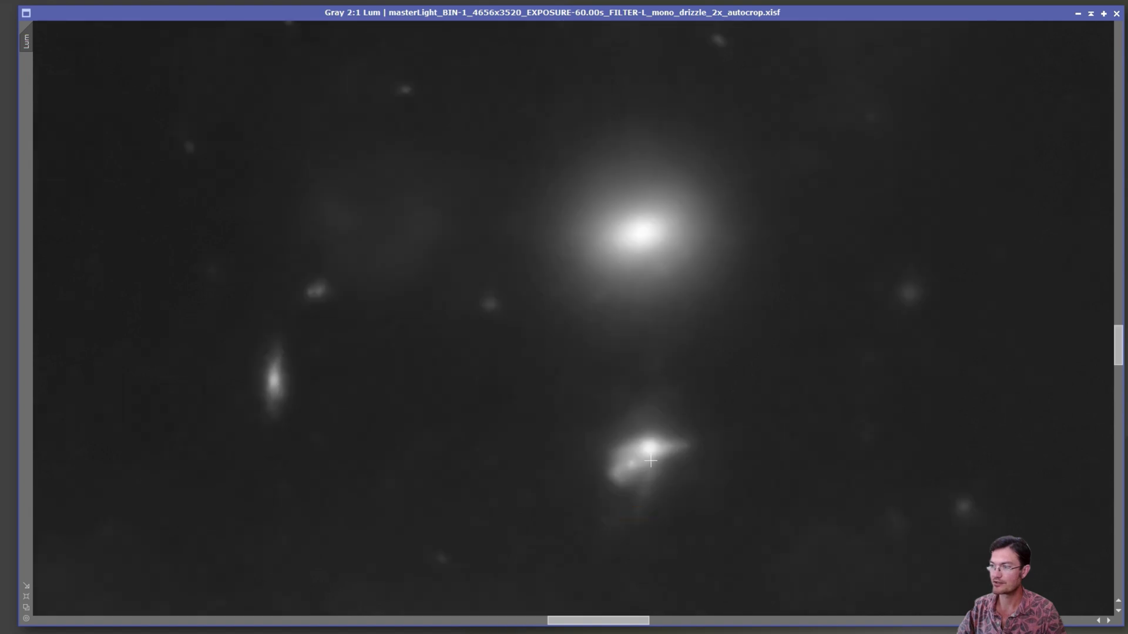
{"action": "left_click_drag", "start_coordinate": [680, 451], "coordinate": [626, 497]}
{"action": "scroll", "coordinate": [1115, 370], "scroll_direction": "down", "scroll_amount": 3}
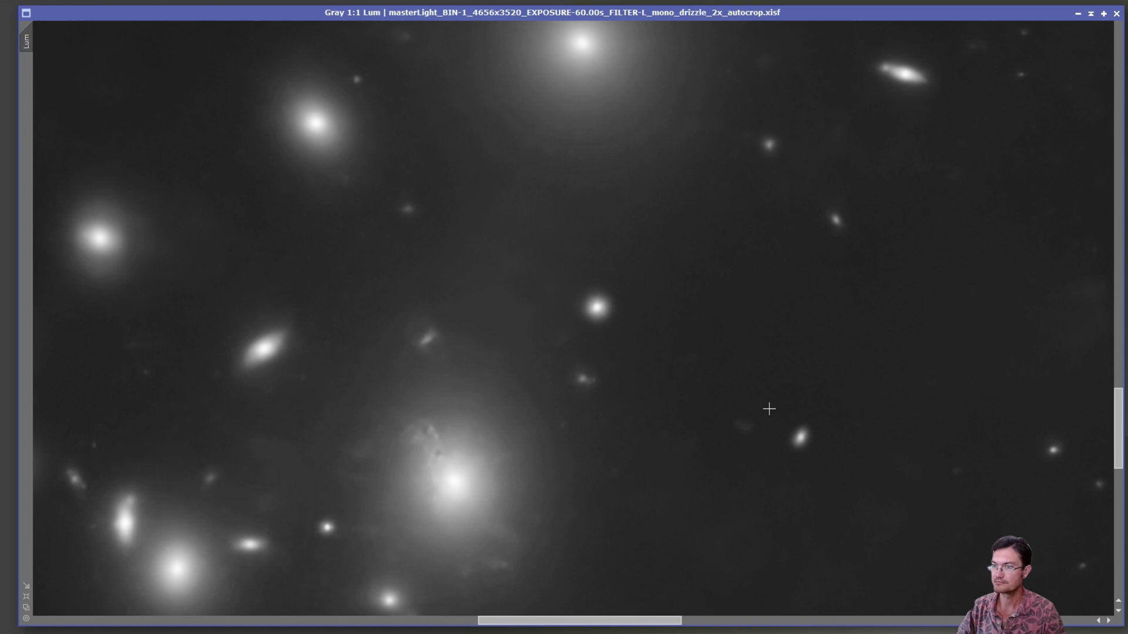
{"action": "scroll", "coordinate": [579, 466], "scroll_direction": "down", "scroll_amount": 1}
{"action": "scroll", "coordinate": [579, 466], "scroll_direction": "up", "scroll_amount": 2}
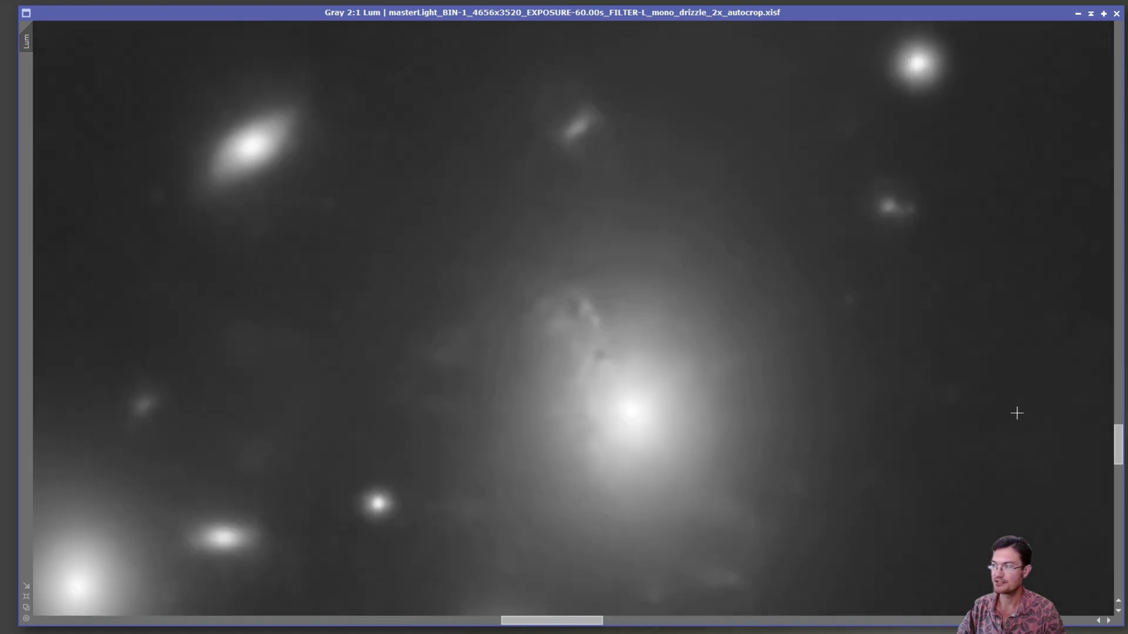
{"action": "scroll", "coordinate": [1119, 445], "scroll_direction": "down", "scroll_amount": 2}
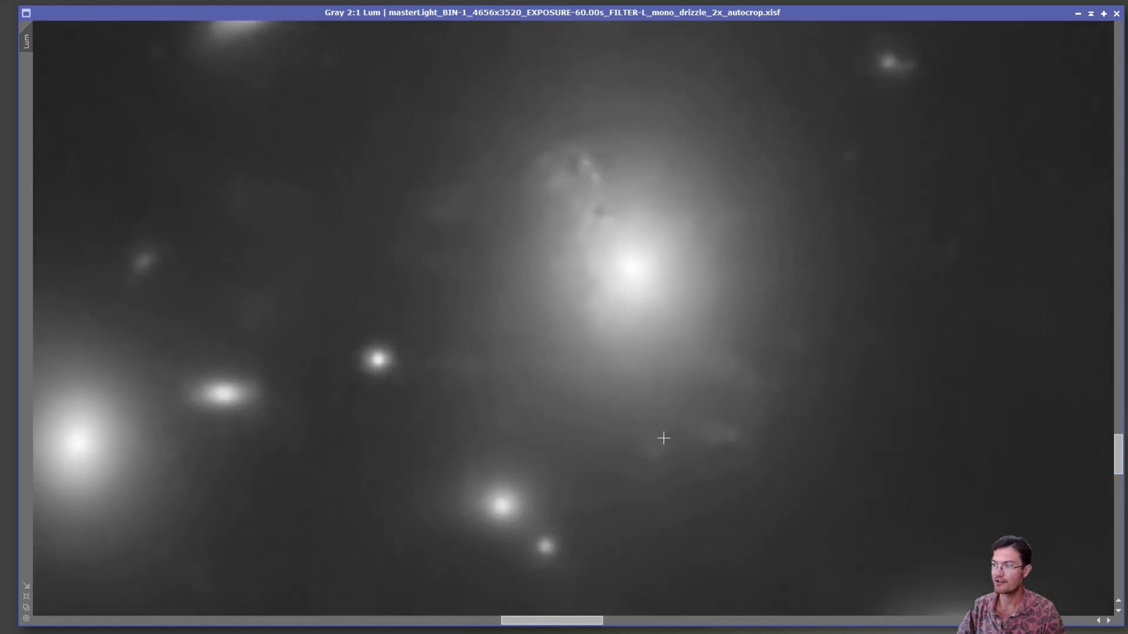
{"action": "left_click_drag", "start_coordinate": [663, 439], "coordinate": [693, 290]}
{"action": "scroll", "coordinate": [694, 289], "scroll_direction": "up", "scroll_amount": 1}
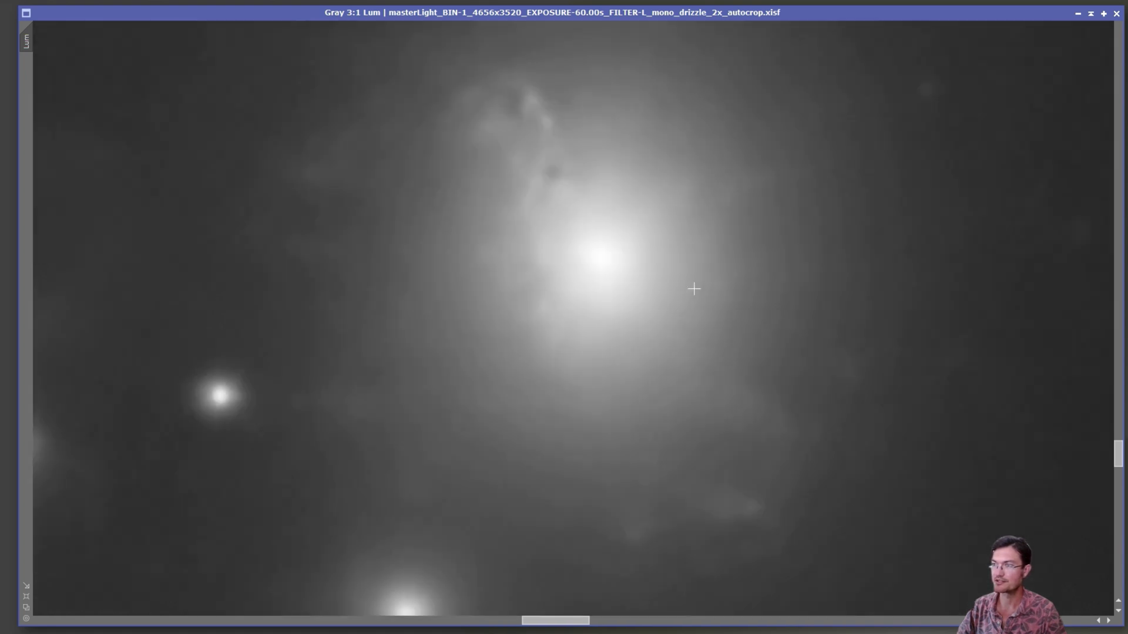
{"action": "scroll", "coordinate": [694, 289], "scroll_direction": "down", "scroll_amount": 3}
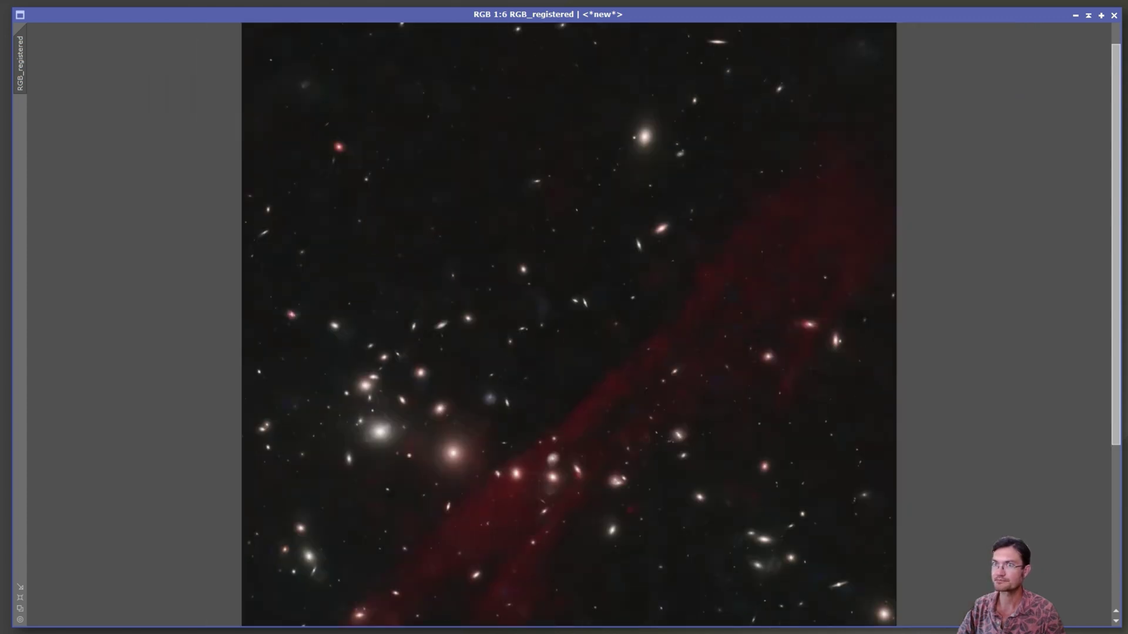
Undo back to the wider, unrotated version to compare it against the rotated crop
{"action": "key", "text": "ctrl+z"}
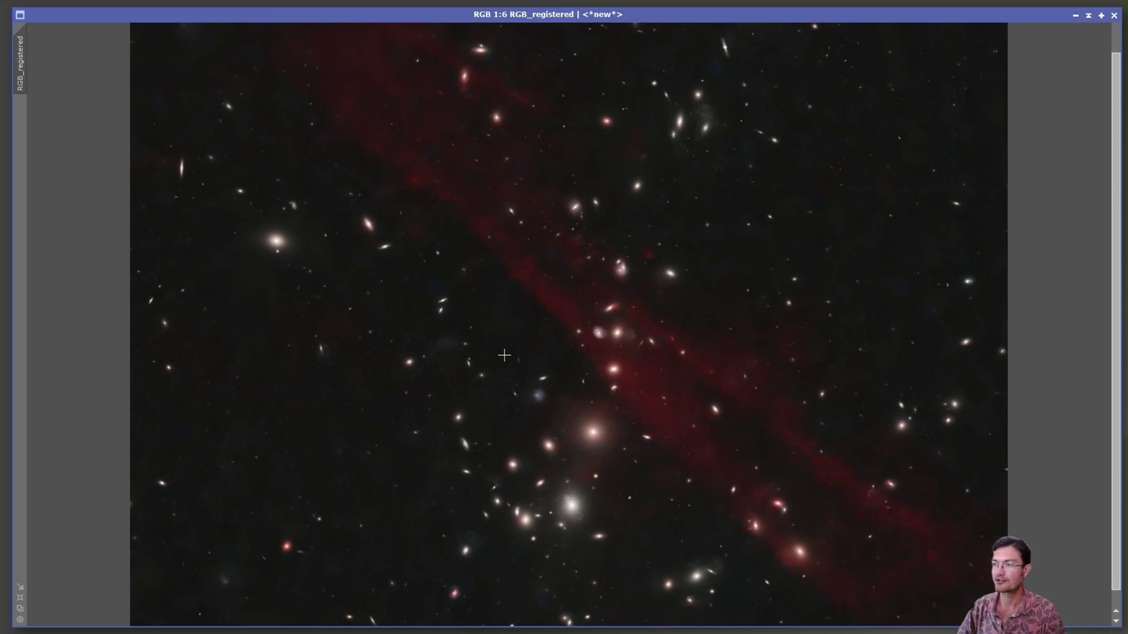
{"action": "key", "text": "ctrl+z"}
{"action": "key", "text": "ctrl+z"}
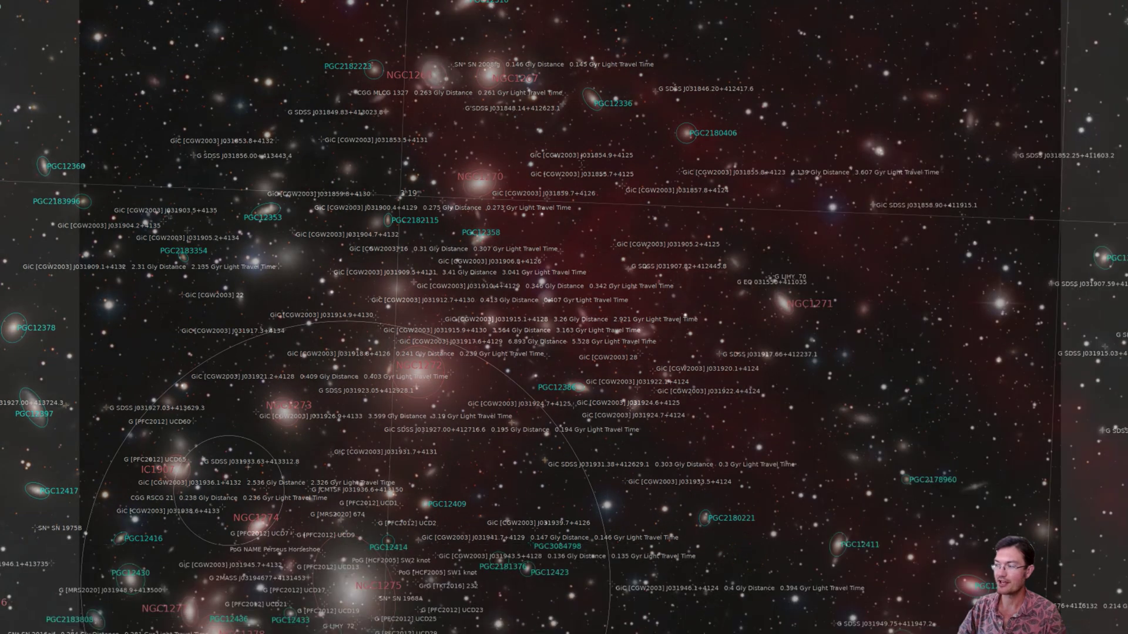
Zoom out and back in on the annotated image around the quasar near NGC1282 and NGC1283
{"action": "scroll", "coordinate": [686, 346], "scroll_direction": "down", "scroll_amount": 3}
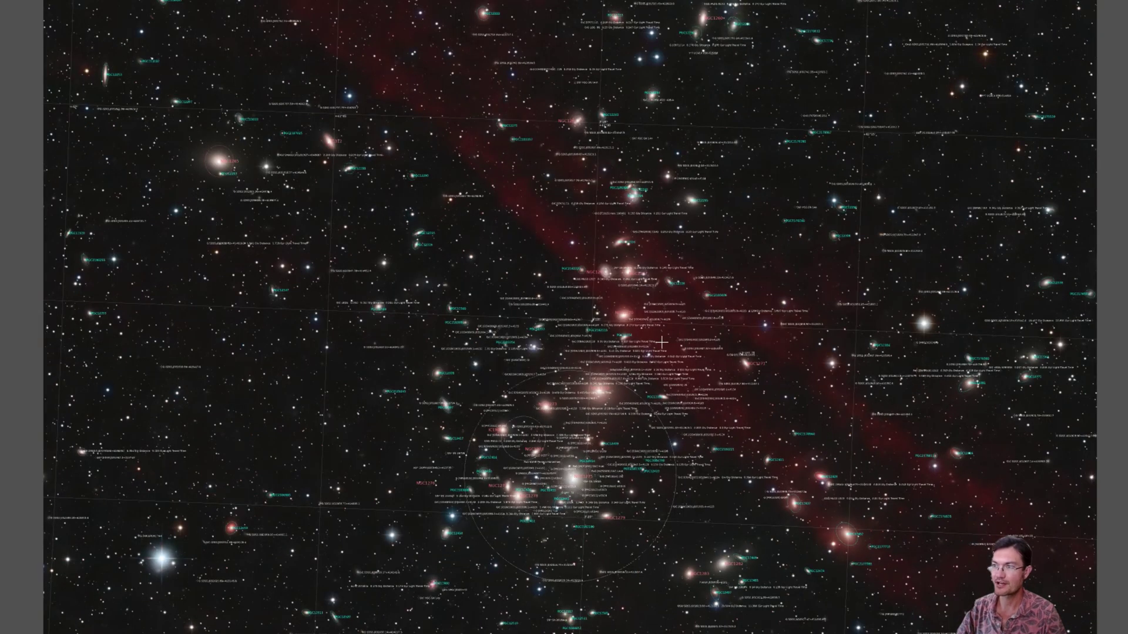
{"action": "scroll", "coordinate": [662, 341], "scroll_direction": "down", "scroll_amount": 1}
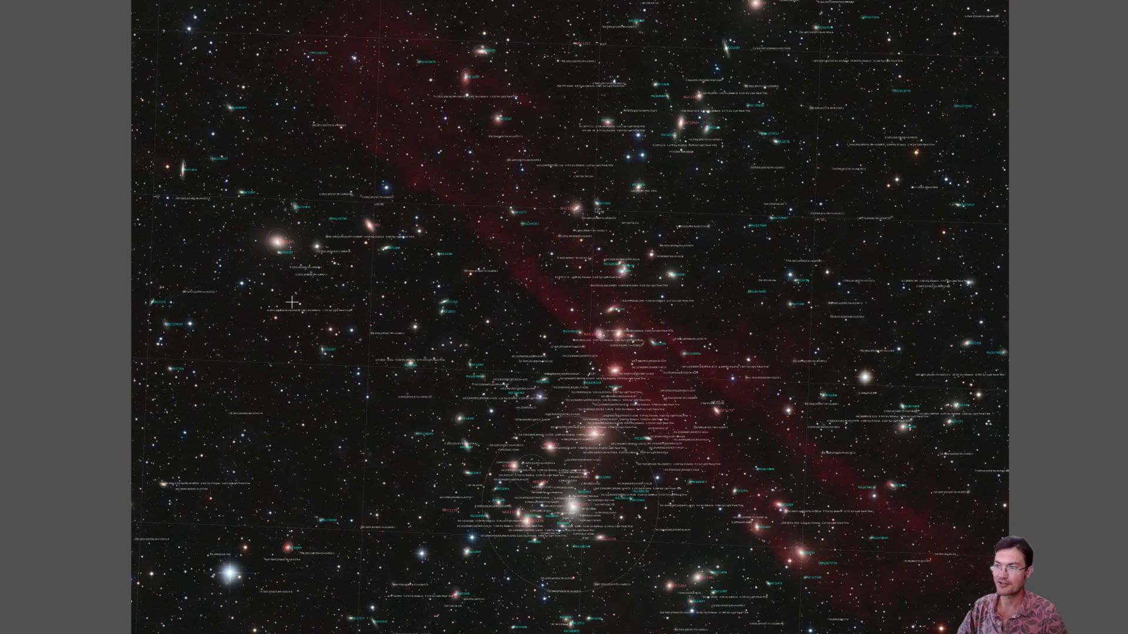
{"action": "scroll", "coordinate": [292, 302], "scroll_direction": "up", "scroll_amount": 2}
{"action": "scroll", "coordinate": [176, 260], "scroll_direction": "up", "scroll_amount": 2}
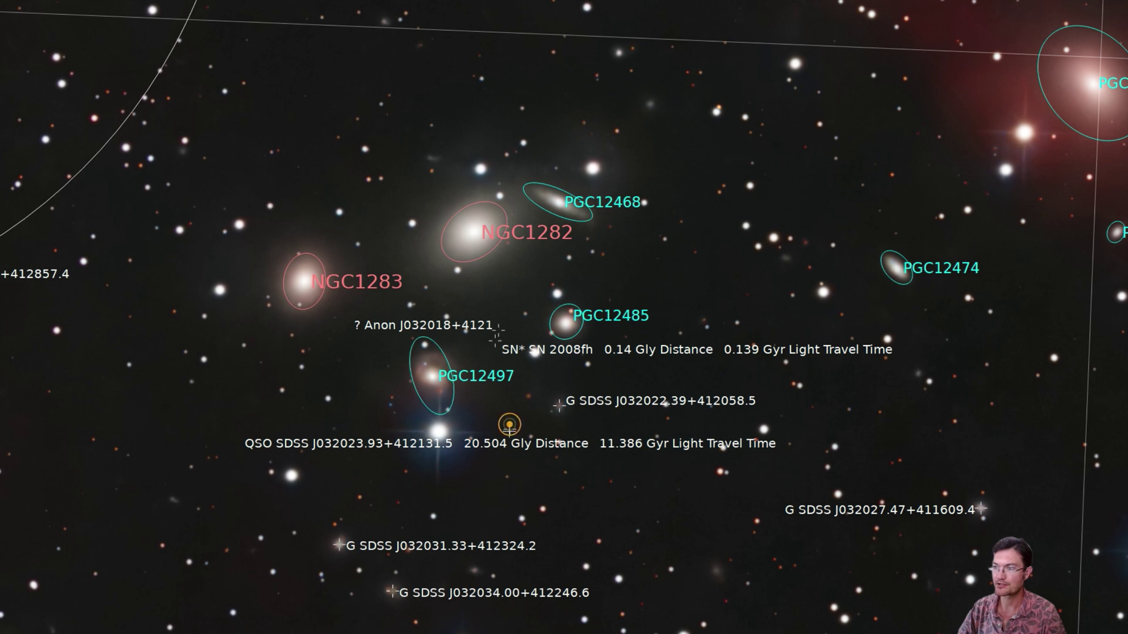
{"action": "scroll", "coordinate": [508, 432], "scroll_direction": "up", "scroll_amount": 2}
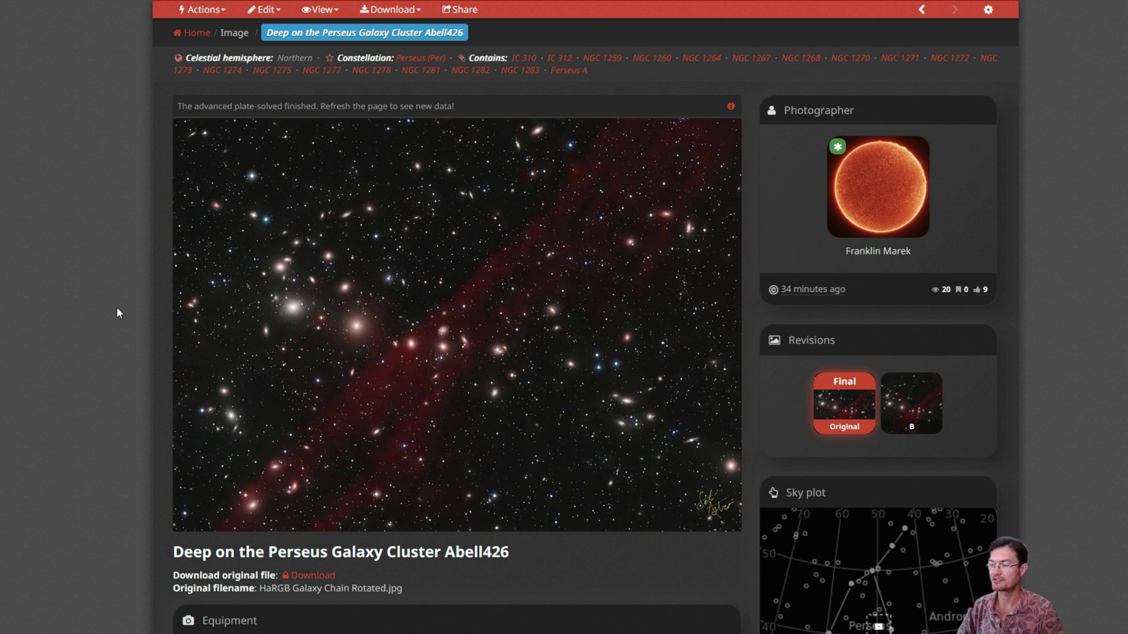
Scroll through the AstroBin description's detail crops down to Comments, then back up to Full annotated
{"action": "scroll", "coordinate": [115, 316], "scroll_direction": "down", "scroll_amount": 2}
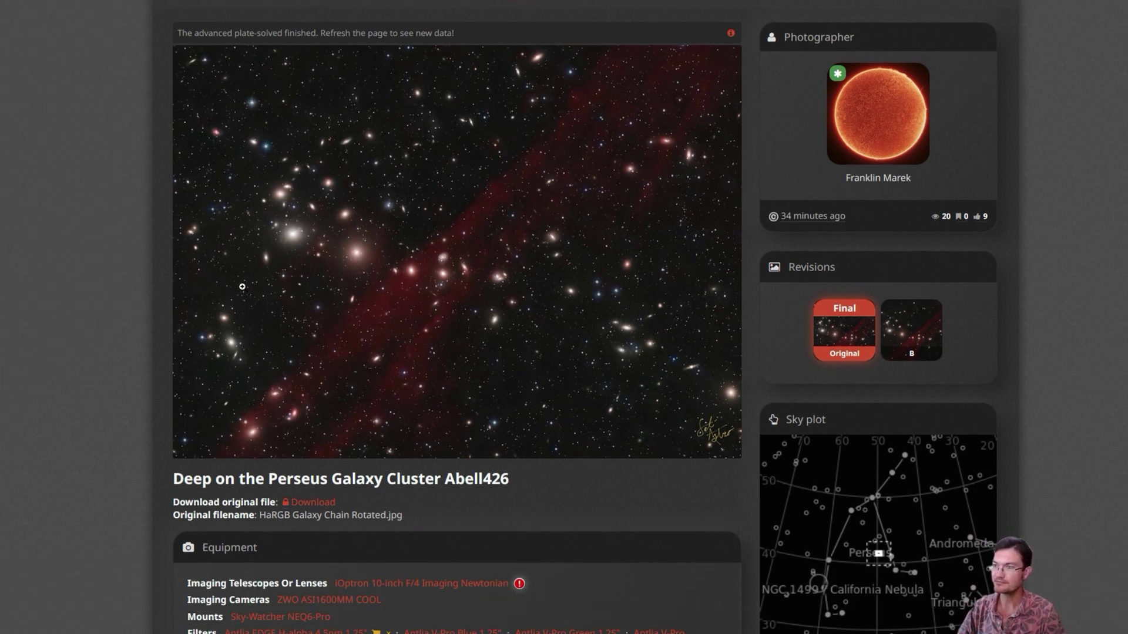
{"action": "mouse_move", "coordinate": [370, 269]}
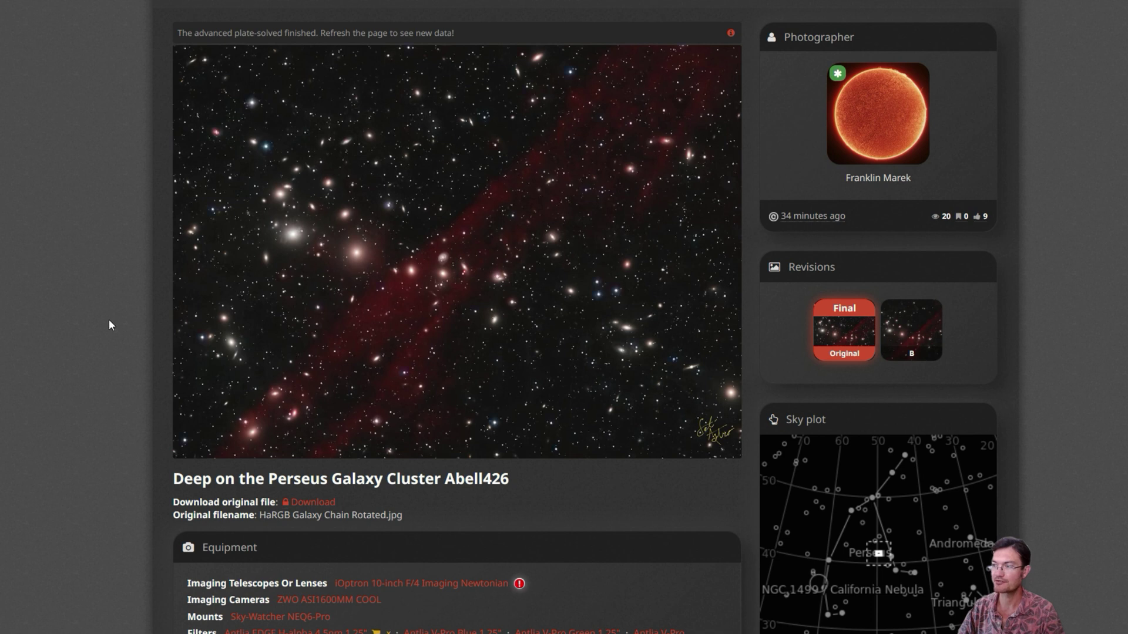
{"action": "scroll", "coordinate": [108, 320], "scroll_direction": "down", "scroll_amount": 10}
{"action": "scroll", "coordinate": [111, 322], "scroll_direction": "down", "scroll_amount": 4}
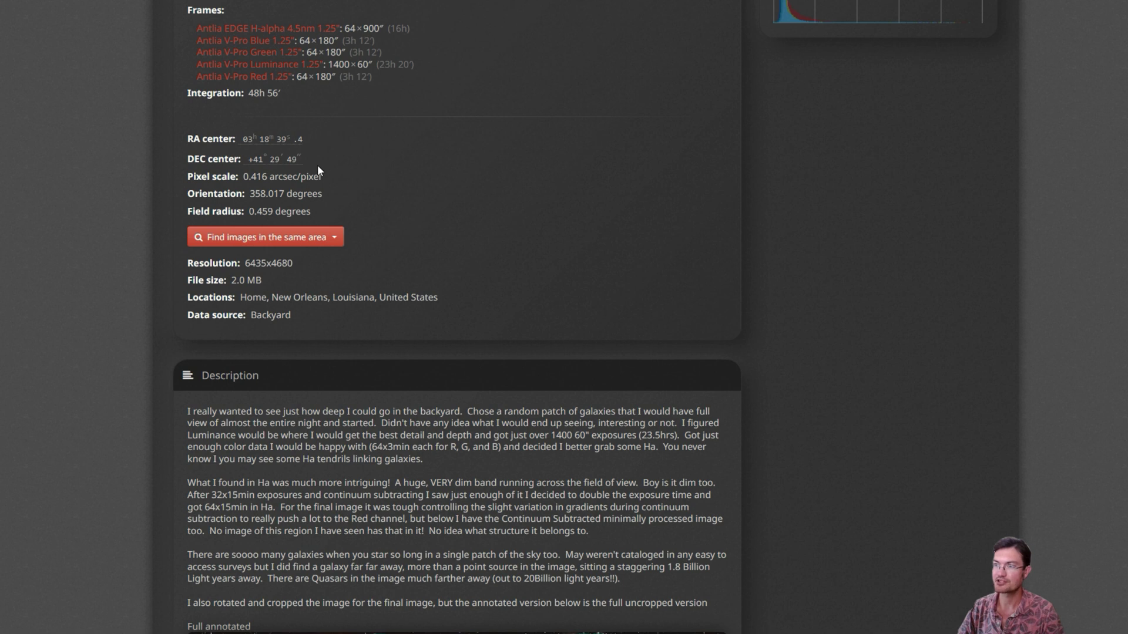
{"action": "scroll", "coordinate": [427, 380], "scroll_direction": "down", "scroll_amount": 8}
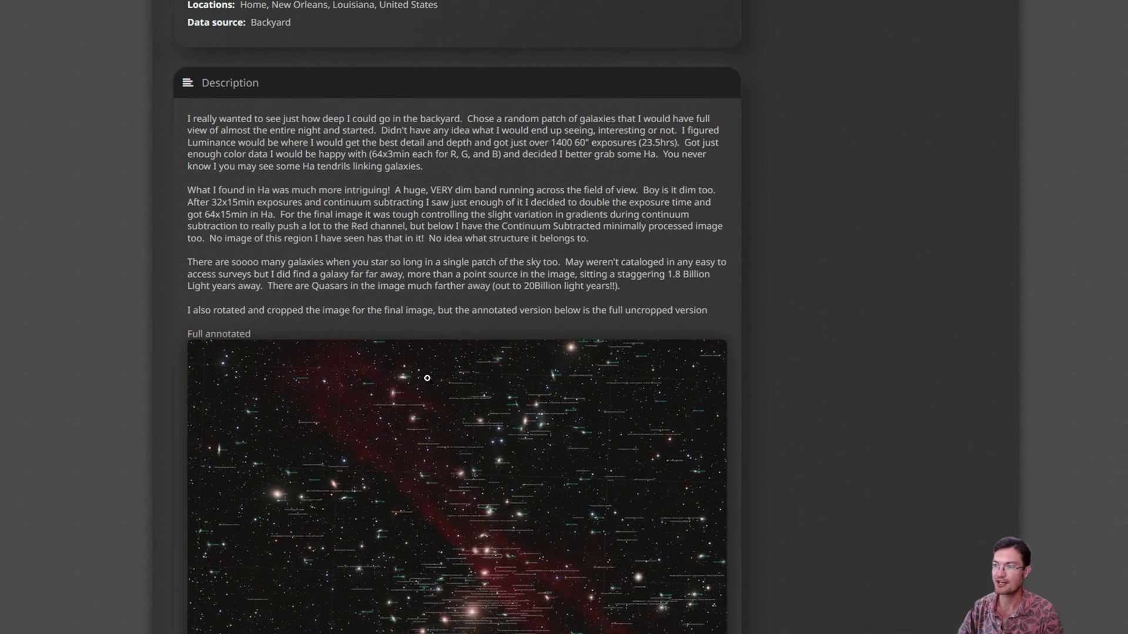
{"action": "scroll", "coordinate": [427, 377], "scroll_direction": "down", "scroll_amount": 9}
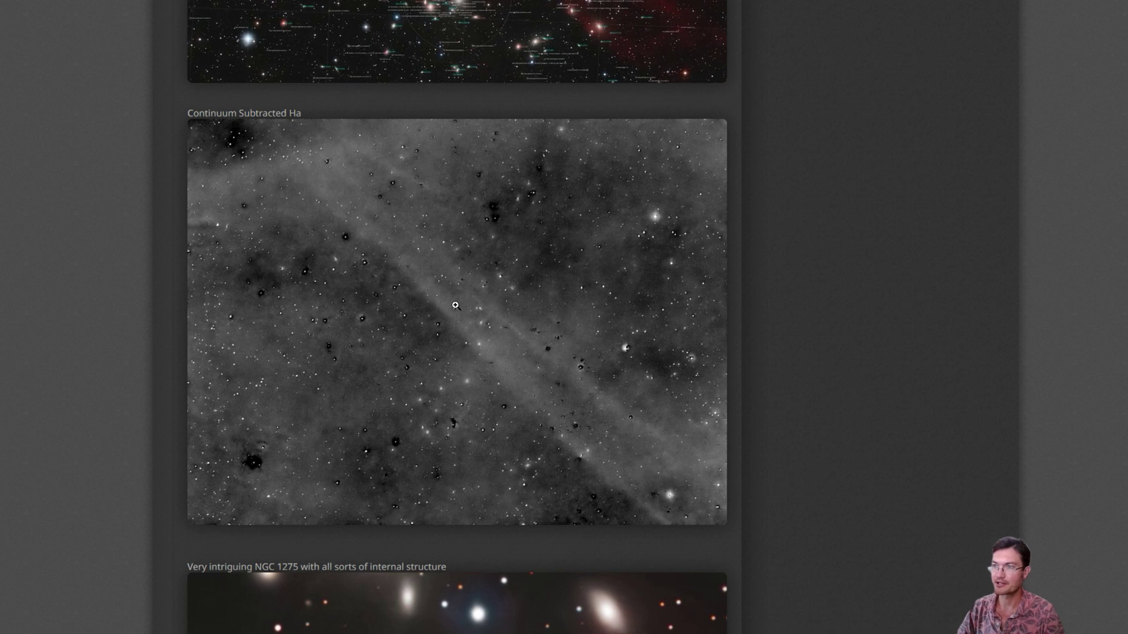
{"action": "scroll", "coordinate": [520, 378], "scroll_direction": "down", "scroll_amount": 8}
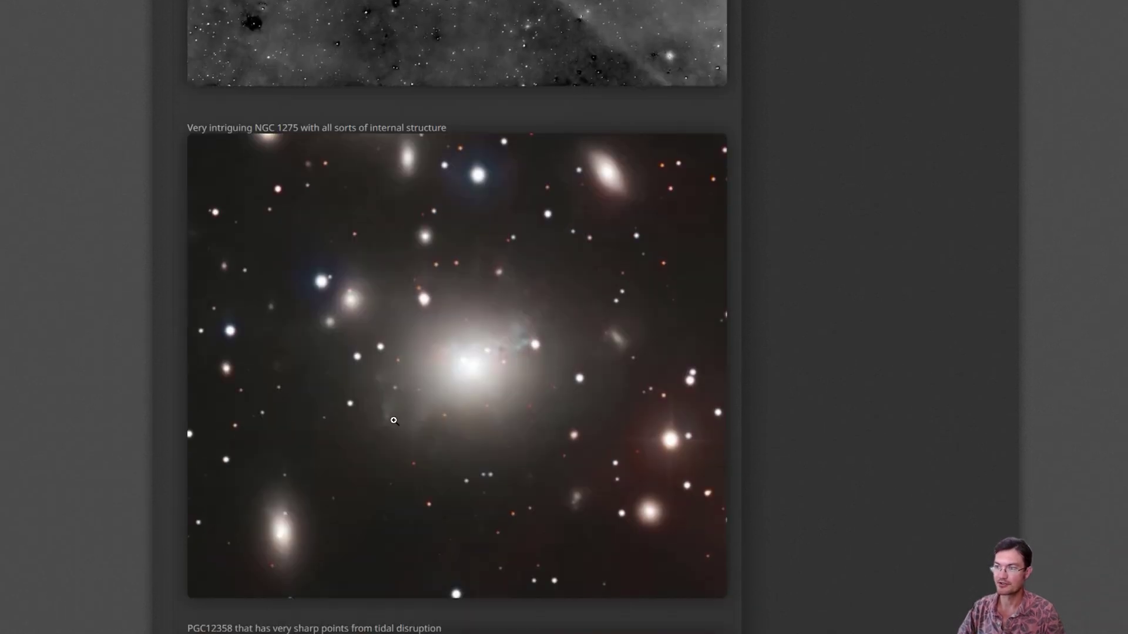
{"action": "scroll", "coordinate": [432, 419], "scroll_direction": "down", "scroll_amount": 4}
{"action": "scroll", "coordinate": [431, 419], "scroll_direction": "down", "scroll_amount": 12}
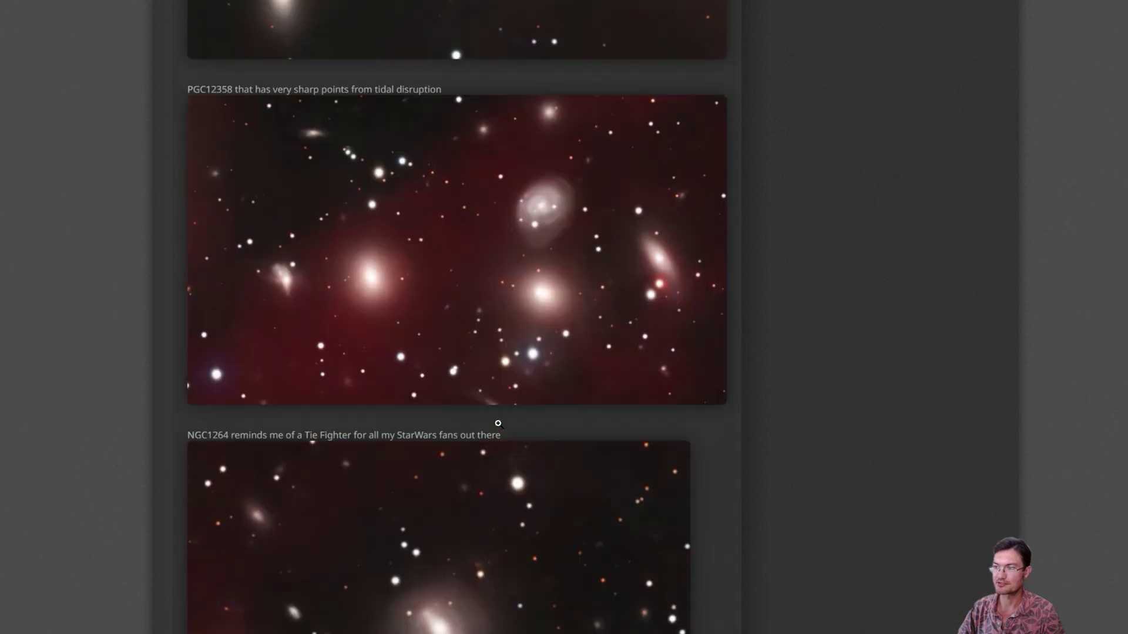
{"action": "scroll", "coordinate": [495, 426], "scroll_direction": "down", "scroll_amount": 6}
{"action": "scroll", "coordinate": [370, 320], "scroll_direction": "down", "scroll_amount": 1}
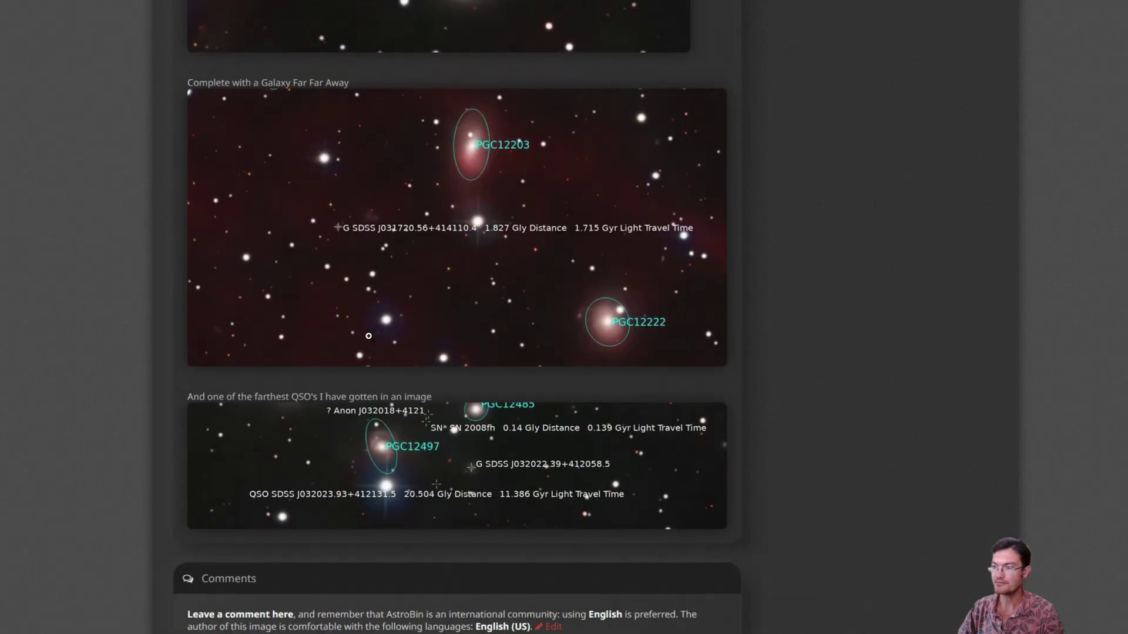
{"action": "scroll", "coordinate": [471, 421], "scroll_direction": "up", "scroll_amount": 20}
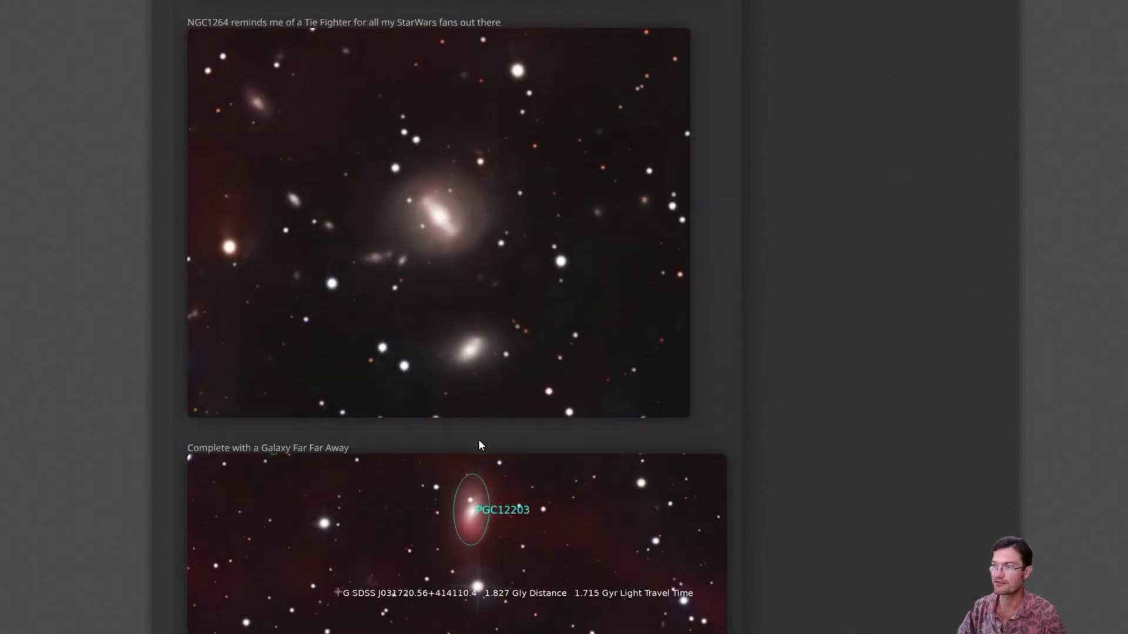
{"action": "scroll", "coordinate": [496, 453], "scroll_direction": "up", "scroll_amount": 15}
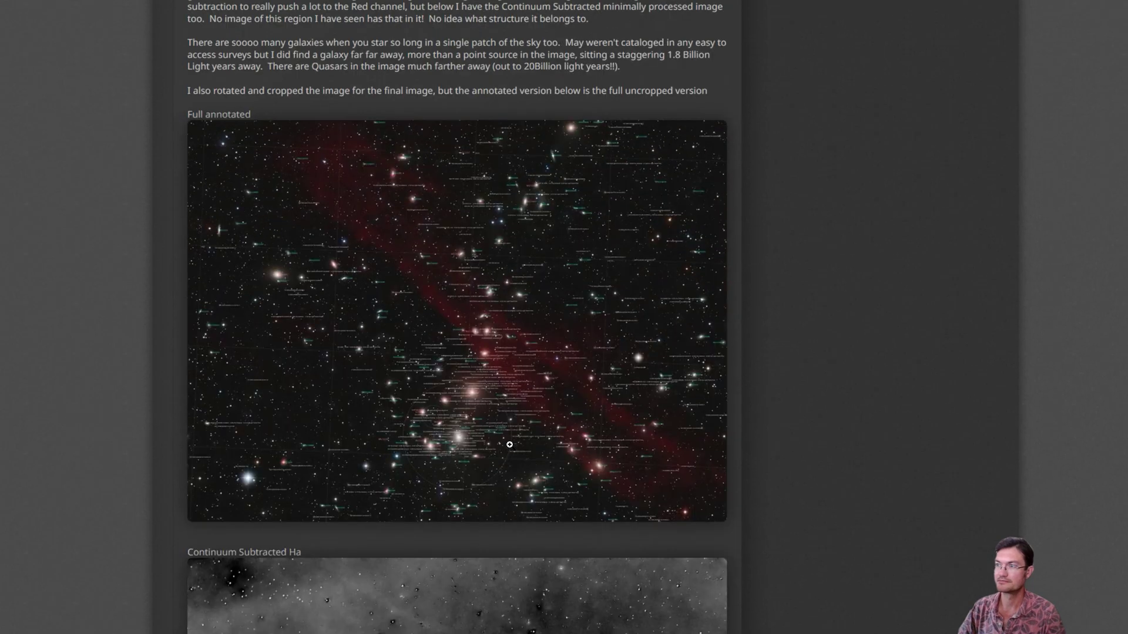